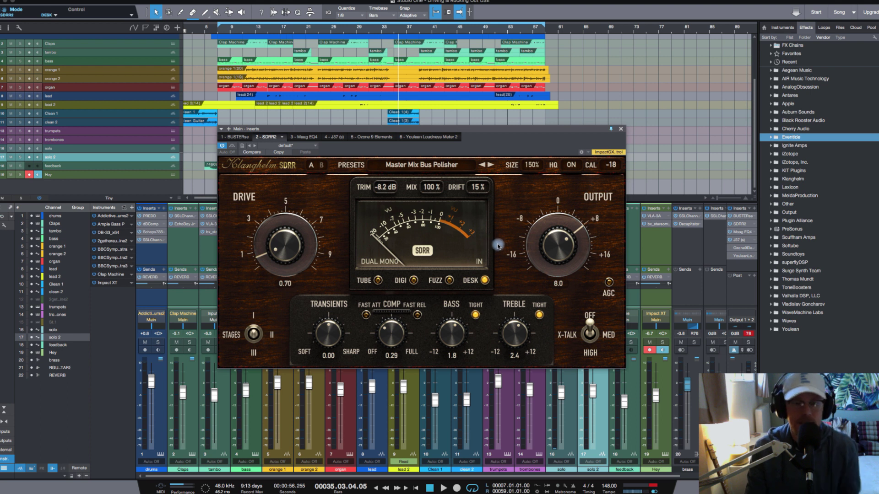
# Compare the controls of SDRR's Tube, Digi, Fuzz and Desk modes, cycling through them repeatedly and finishing in Desk mode.
pyautogui.click(376, 280)
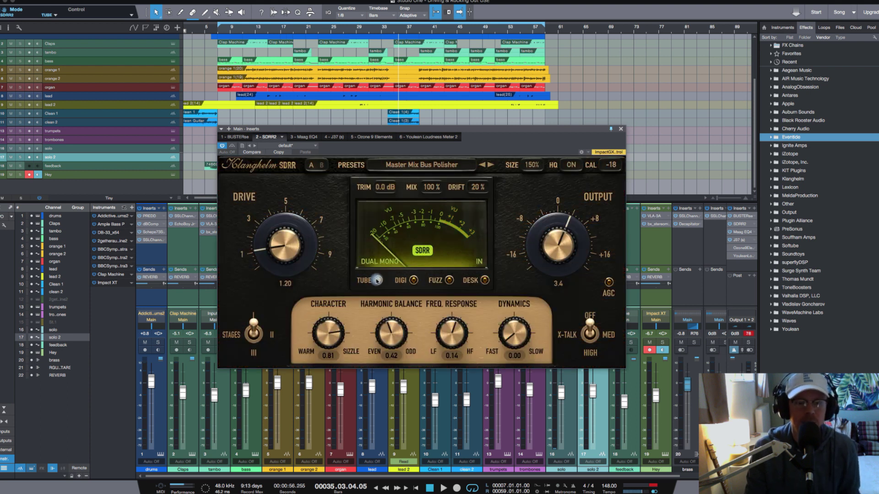
pyautogui.click(413, 281)
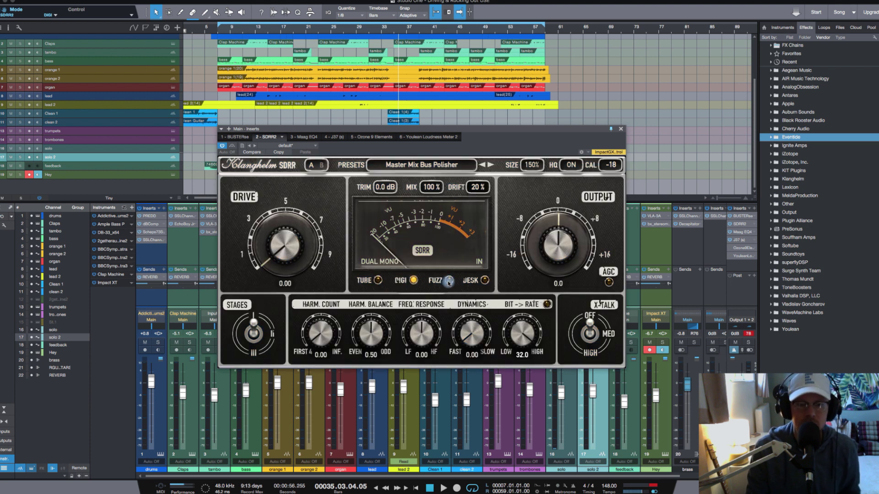
pyautogui.click(448, 281)
pyautogui.click(484, 280)
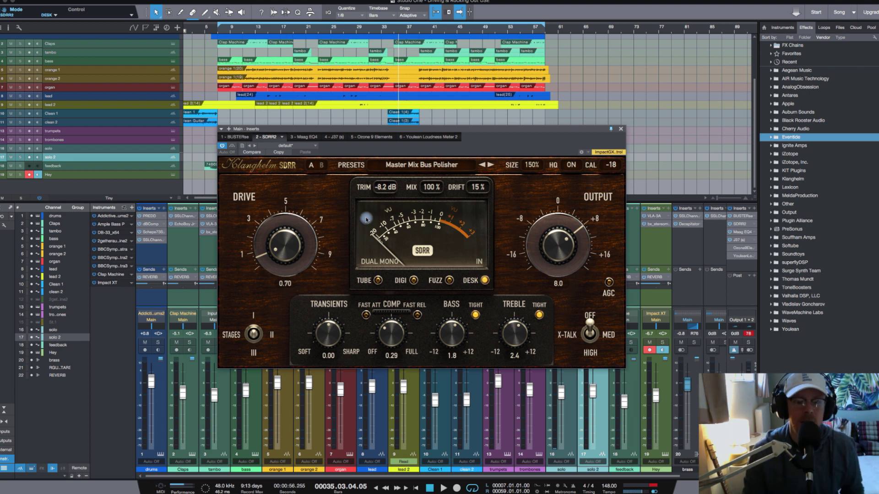
pyautogui.click(379, 280)
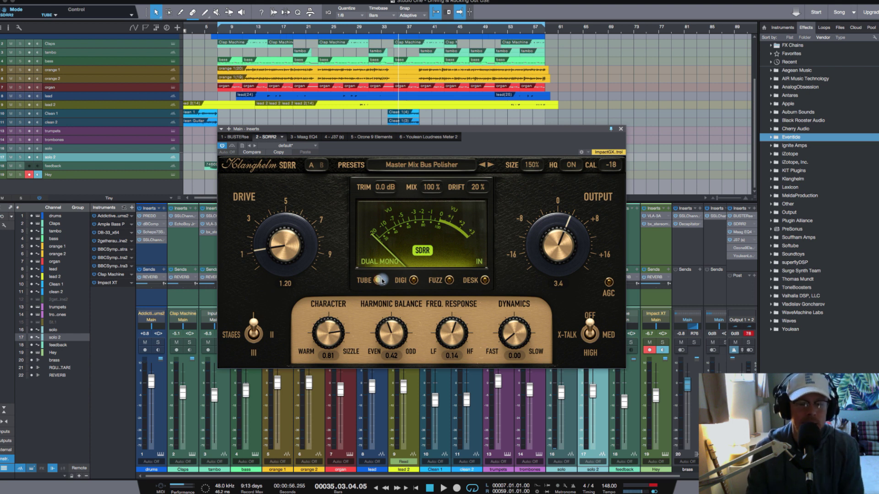
pyautogui.click(413, 280)
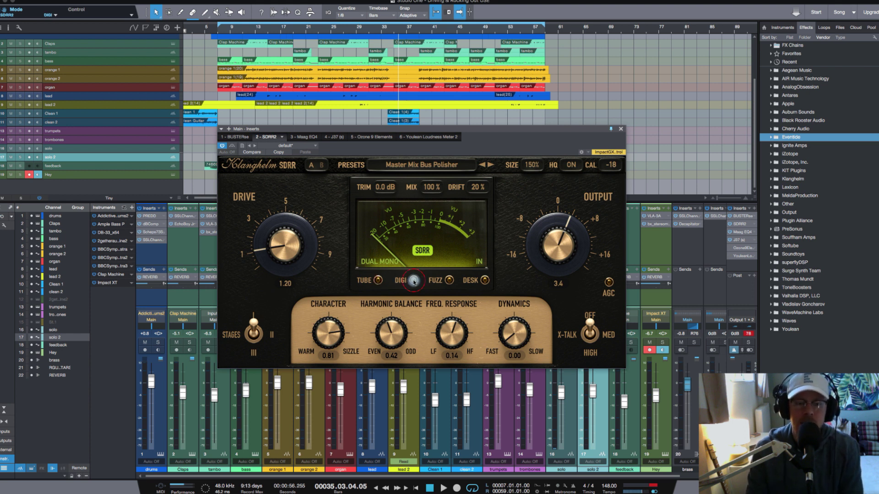
pyautogui.click(449, 280)
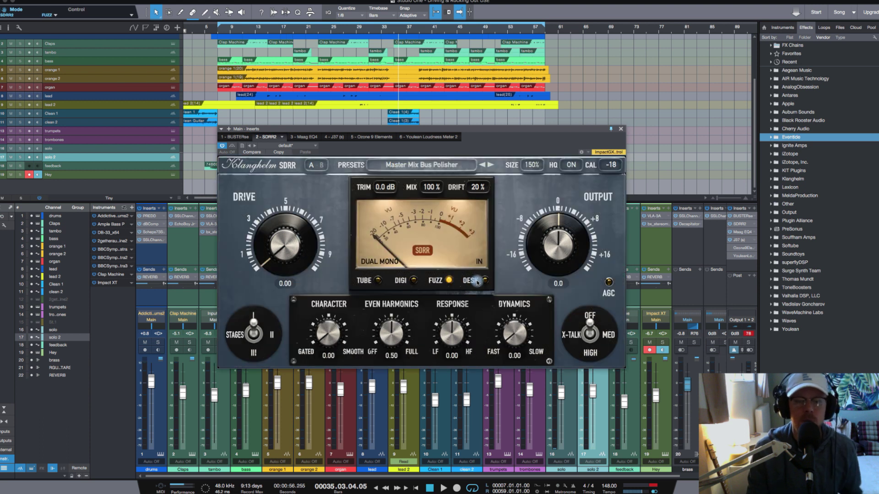
pyautogui.click(485, 281)
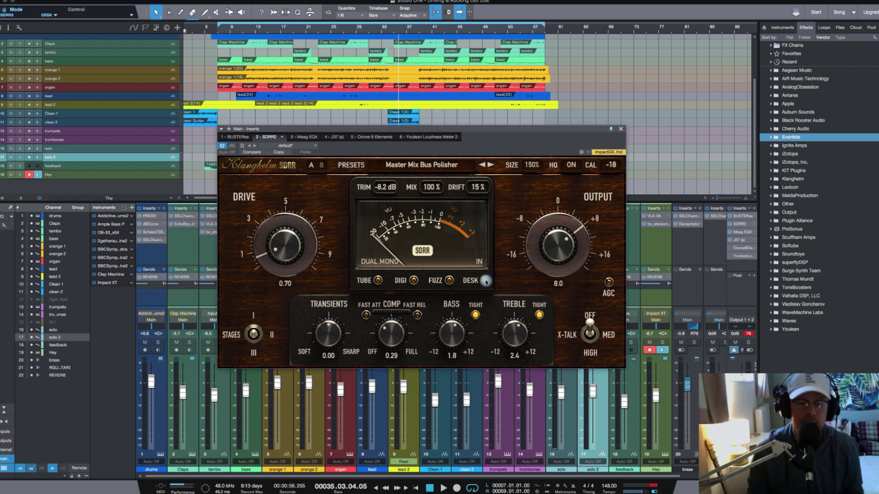
pyautogui.click(449, 280)
pyautogui.click(413, 280)
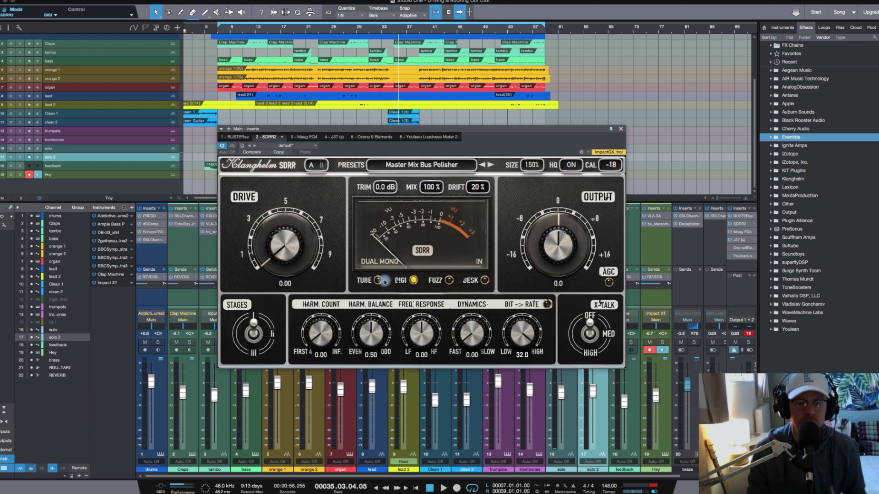
pyautogui.click(377, 280)
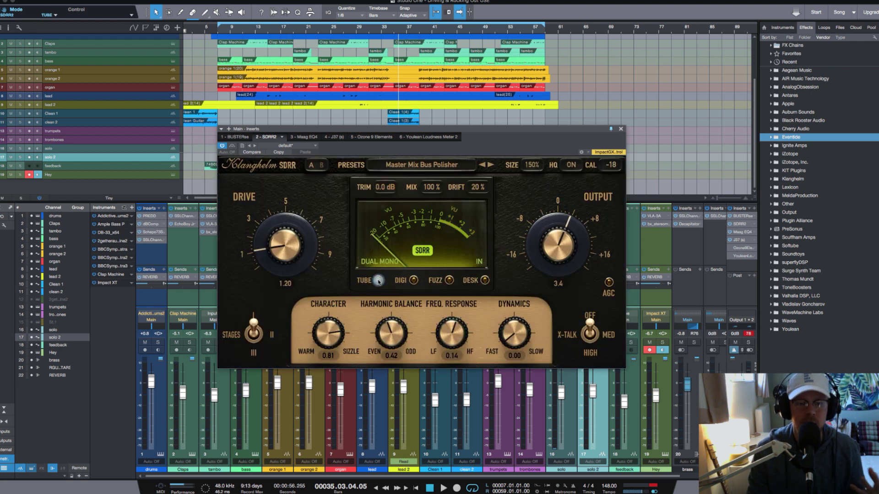
pyautogui.click(486, 281)
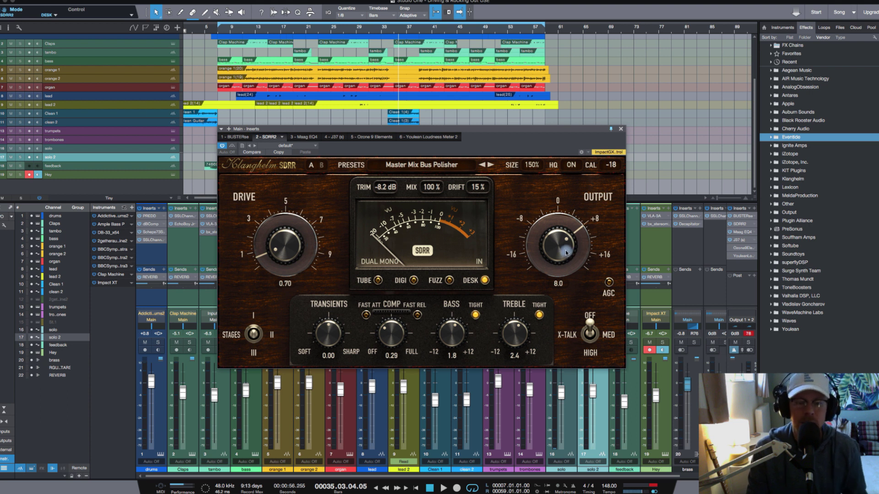
# Toggle automatic gain control on and back off, and lower the Desk input trim to -16.6 dB.
pyautogui.click(610, 284)
pyautogui.click(610, 284)
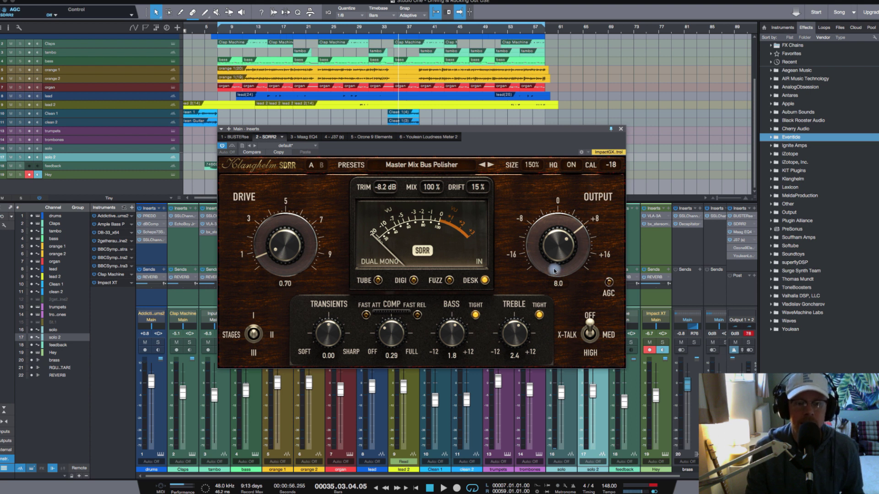
pyautogui.moveTo(386, 191); pyautogui.dragTo(389, 269)
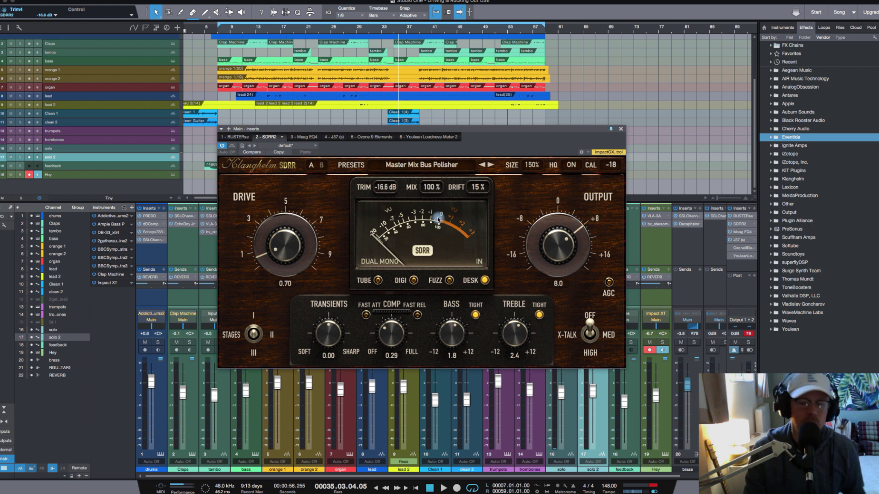
# Play the song and raise the input trim to -8.2 dB while watching the VU meter, and stop playback.
pyautogui.click(275, 27)
pyautogui.press('space')
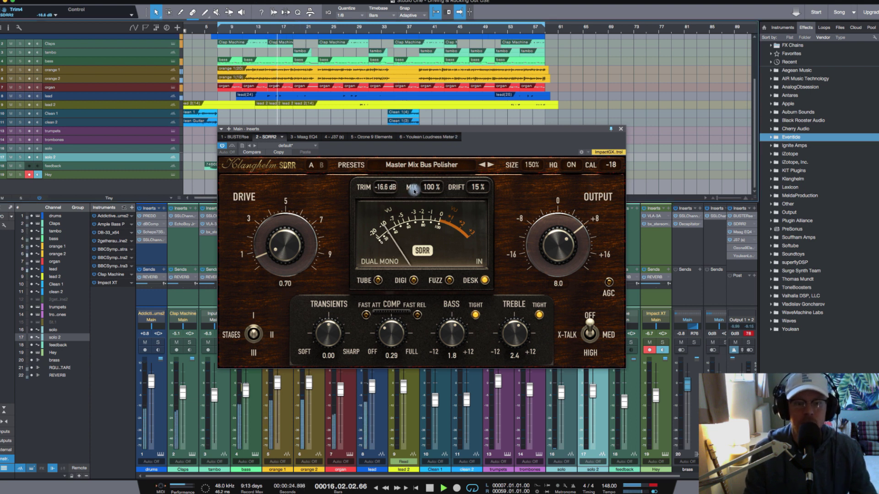
pyautogui.moveTo(388, 191); pyautogui.dragTo(386, 154)
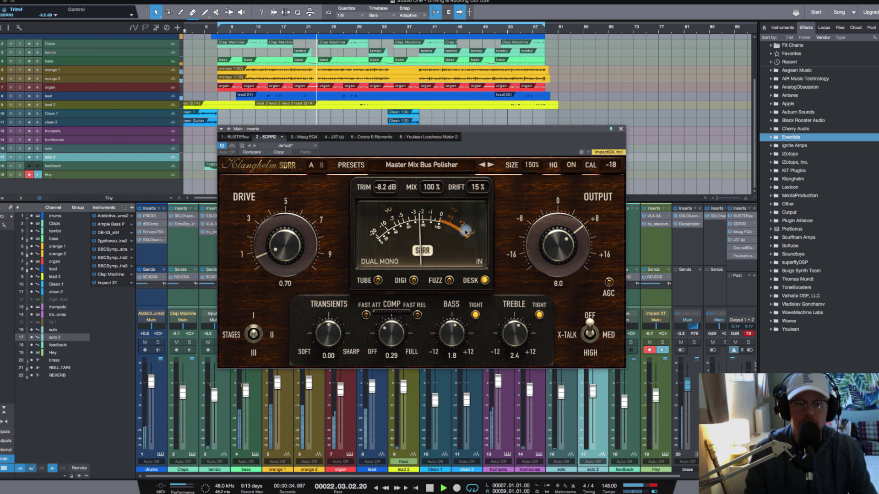
pyautogui.press('space')
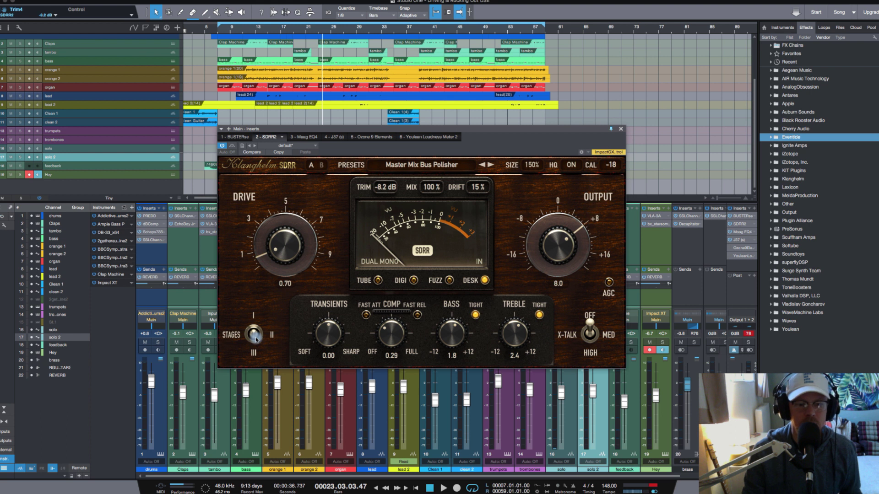
# Set the Desk Stages switch to I and cycle the crosstalk switch back to Off.
pyautogui.moveTo(256, 339)
pyautogui.mouseDown()
pyautogui.moveTo(255, 308)
pyautogui.moveTo(256, 344)
pyautogui.moveTo(255, 326)
pyautogui.moveTo(256, 336)
pyautogui.mouseUp()
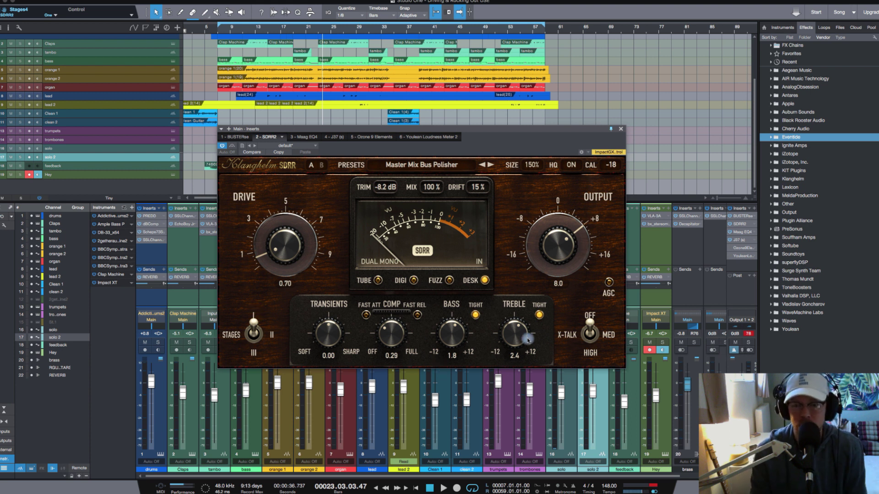
pyautogui.moveTo(594, 326); pyautogui.dragTo(591, 334)
pyautogui.click(591, 334)
pyautogui.click(591, 335)
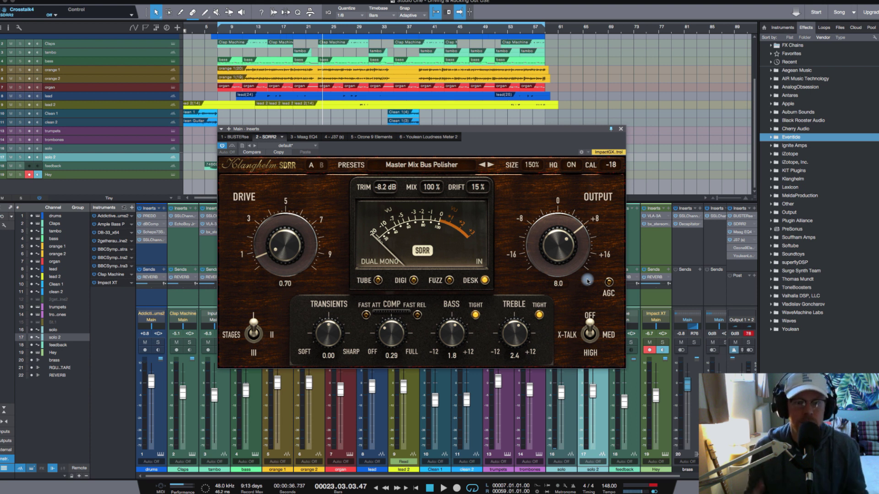
# Play the song from bar 13 and compare the mix with SDRR bypassed and active.
pyautogui.click(257, 30)
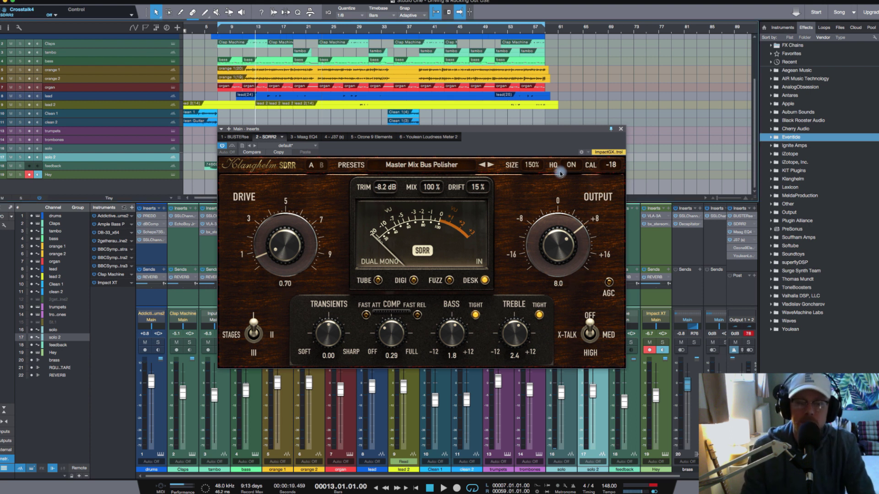
pyautogui.click(446, 231)
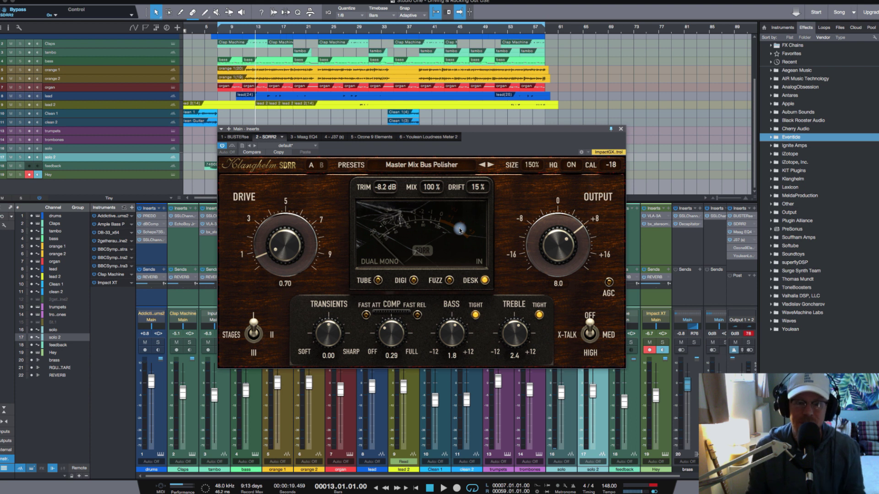
pyautogui.click(394, 227)
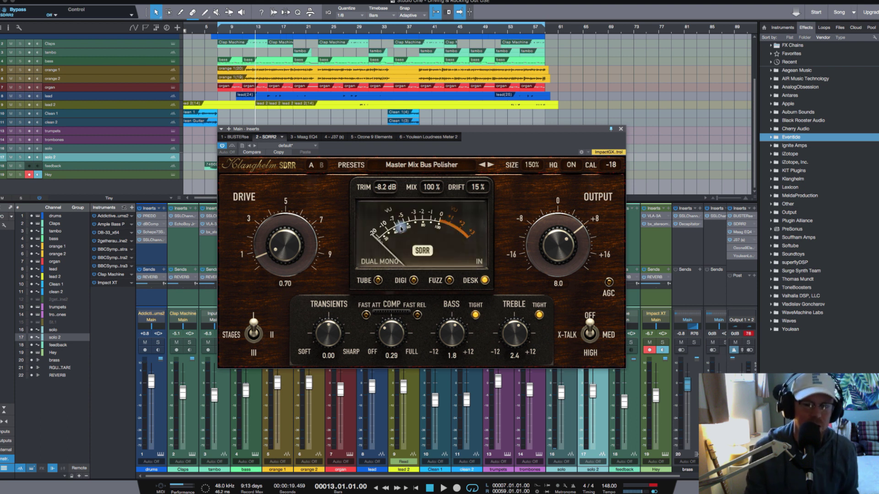
pyautogui.click(426, 234)
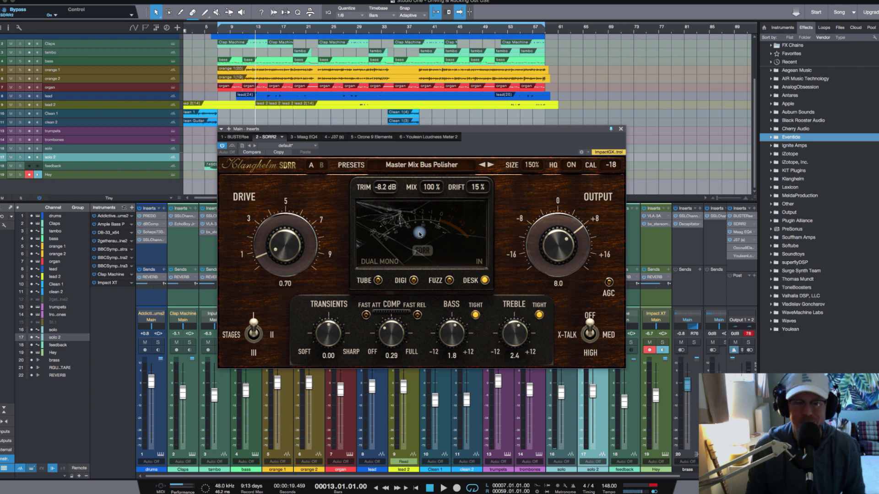
pyautogui.press('space')
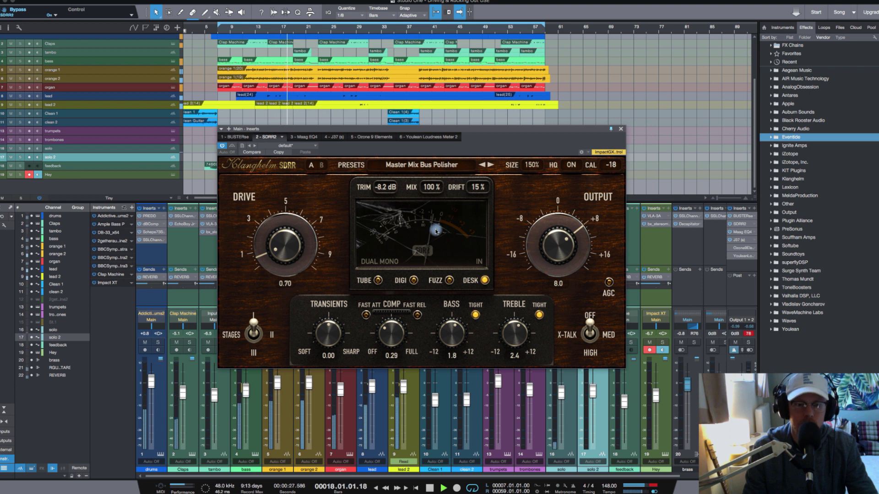
pyautogui.click(436, 230)
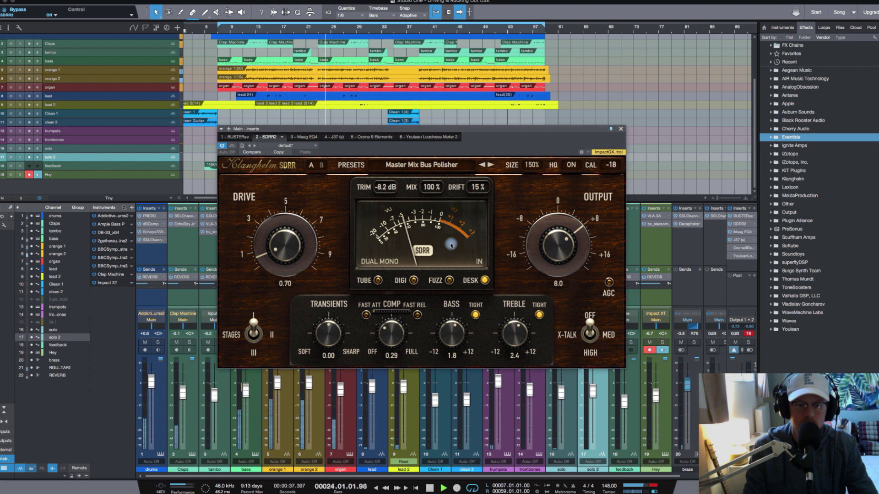
pyautogui.click(451, 245)
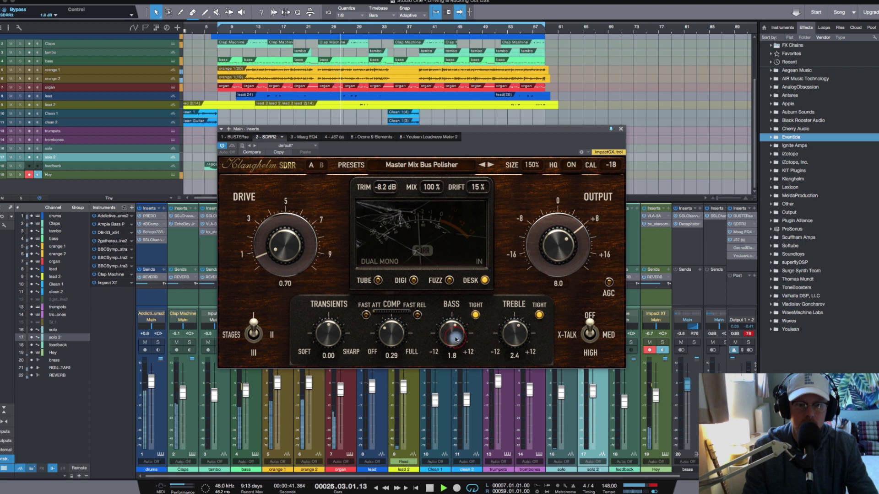
# Lower the Desk treble to 1.9 and compare the mix with SDRR bypassed and active during playback.
pyautogui.moveTo(506, 338); pyautogui.dragTo(506, 345)
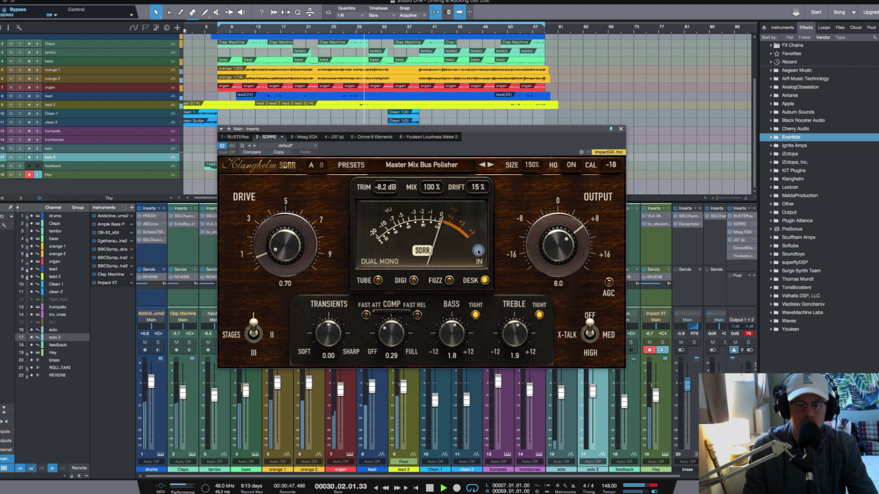
pyautogui.click(438, 244)
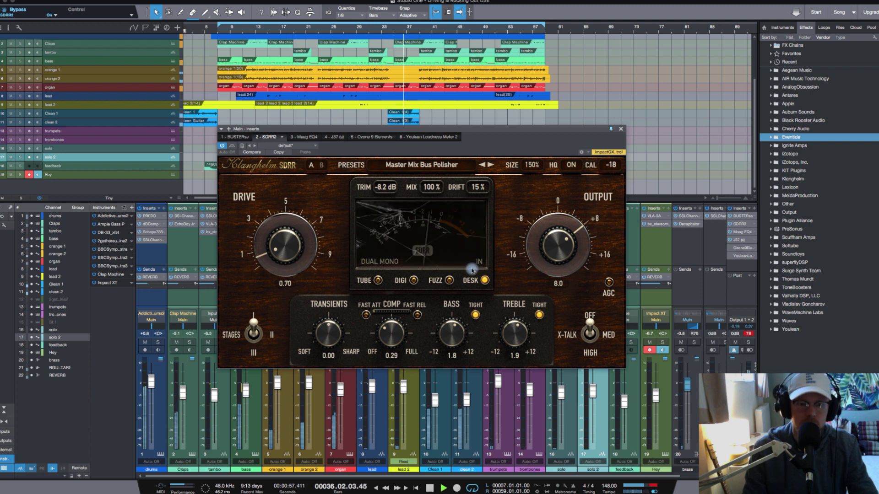
pyautogui.click(448, 244)
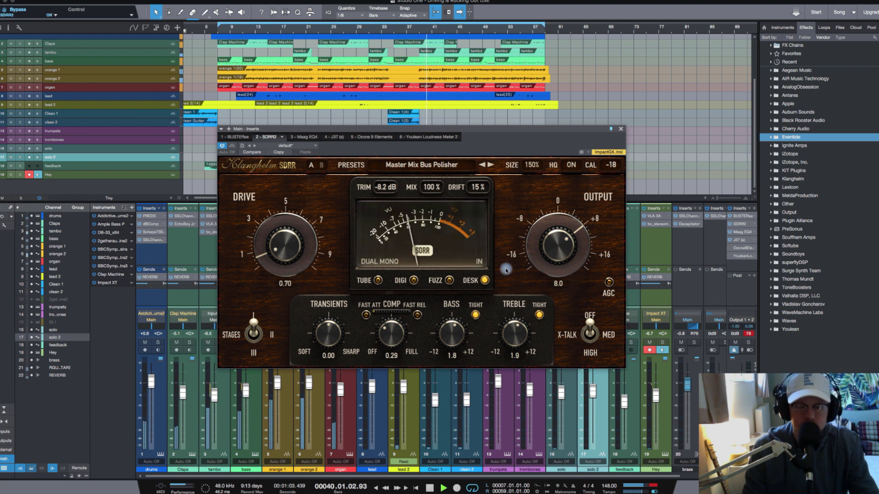
# Set Desk treble to 0.6, bass to 0.5, comp to 0.26 and transients to 0.02, and try the Stages and crosstalk switches.
pyautogui.moveTo(520, 339)
pyautogui.mouseDown()
pyautogui.moveTo(512, 279)
pyautogui.moveTo(519, 387)
pyautogui.moveTo(516, 342)
pyautogui.mouseUp()
pyautogui.moveTo(445, 326); pyautogui.dragTo(391, 344)
pyautogui.moveTo(328, 341)
pyautogui.mouseDown()
pyautogui.moveTo(321, 294)
pyautogui.moveTo(330, 393)
pyautogui.moveTo(322, 338)
pyautogui.mouseUp()
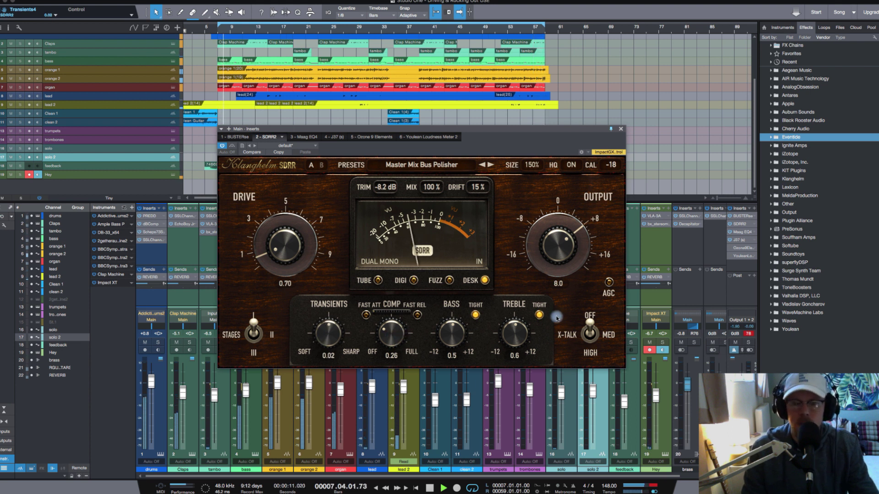
pyautogui.moveTo(254, 330)
pyautogui.mouseDown()
pyautogui.moveTo(256, 360)
pyautogui.moveTo(257, 322)
pyautogui.mouseUp()
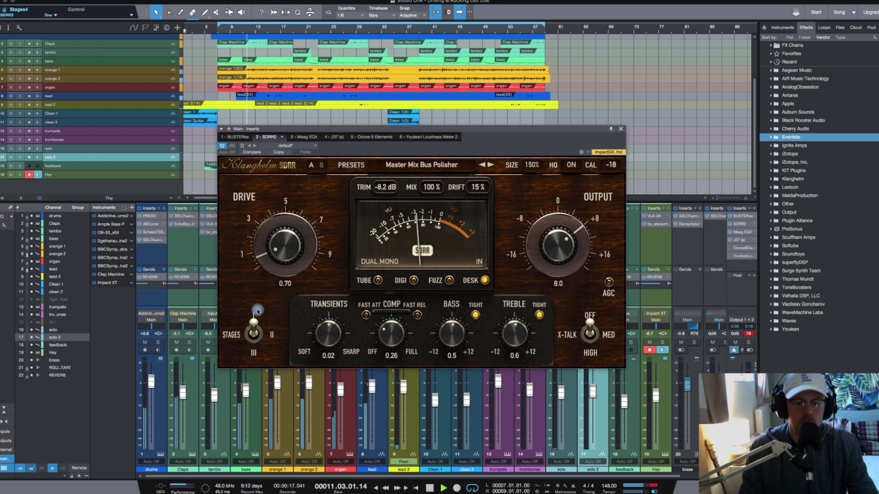
pyautogui.moveTo(592, 325)
pyautogui.mouseDown()
pyautogui.moveTo(594, 358)
pyautogui.moveTo(596, 316)
pyautogui.mouseUp()
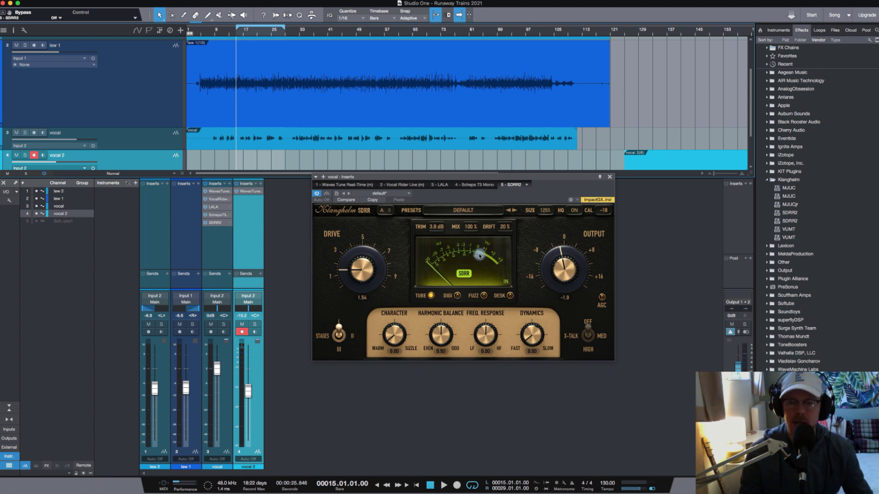
# Play the Runaway Trains song from bar 15 and compare the vocal with its Tube-mode SDRR bypassed and active.
pyautogui.press('space')
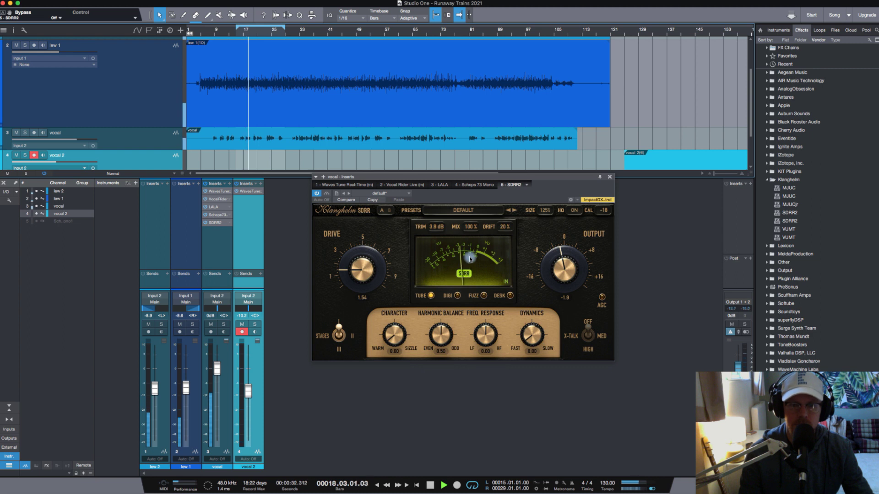
pyautogui.click(470, 257)
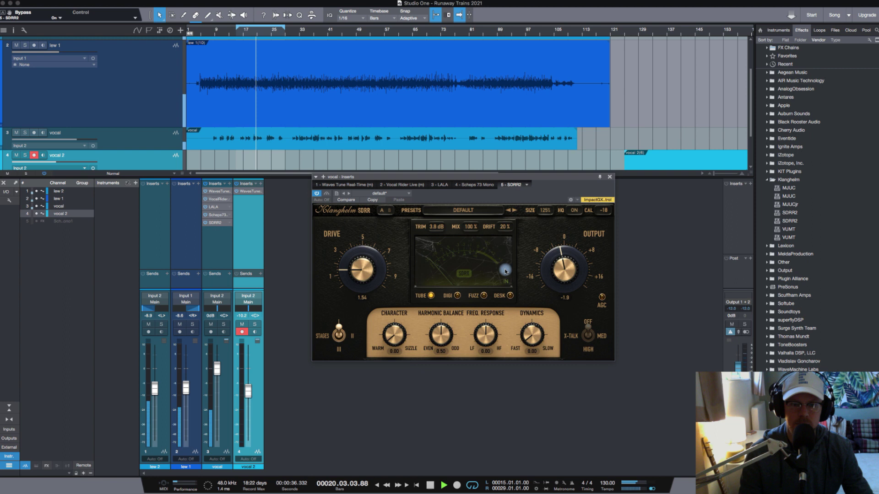
pyautogui.click(488, 268)
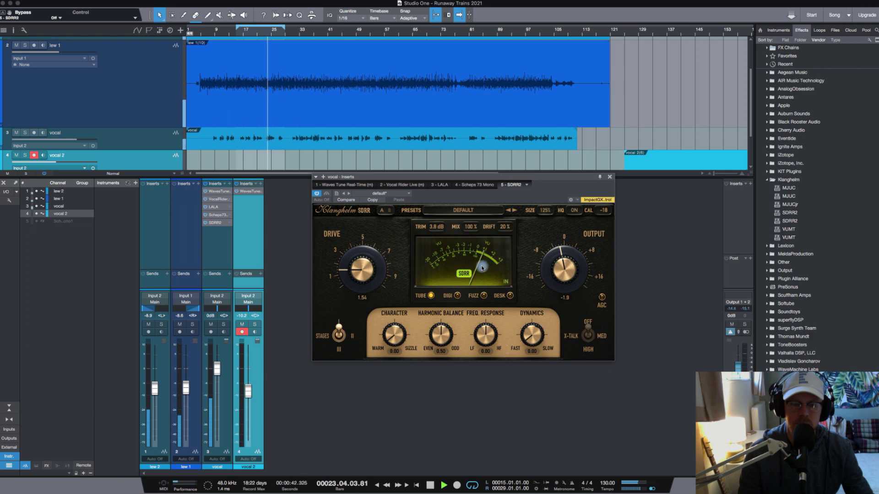
pyautogui.click(486, 269)
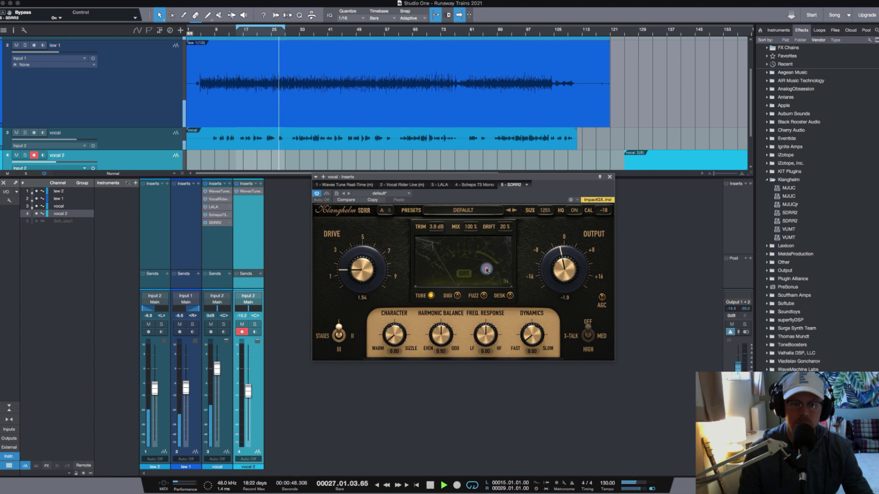
pyautogui.click(486, 269)
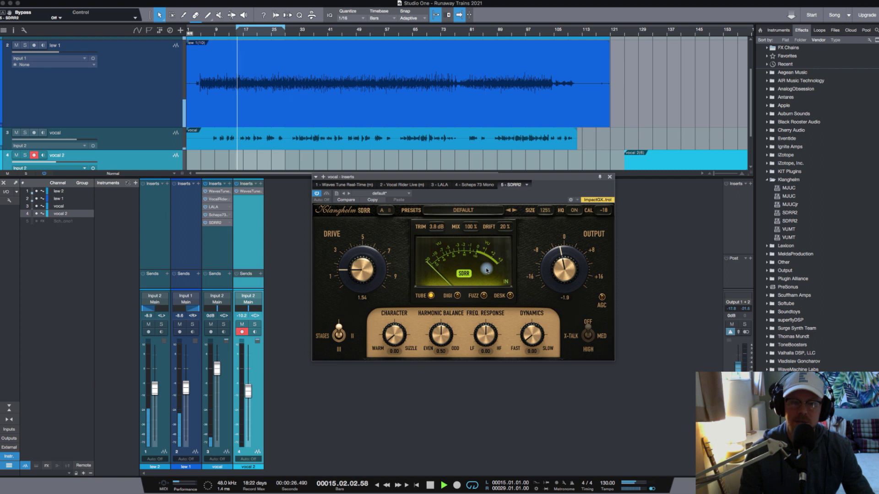
# Raise the drive of the vocal's Tube-mode SDRR to 6.87 while playing the song.
pyautogui.press('space')
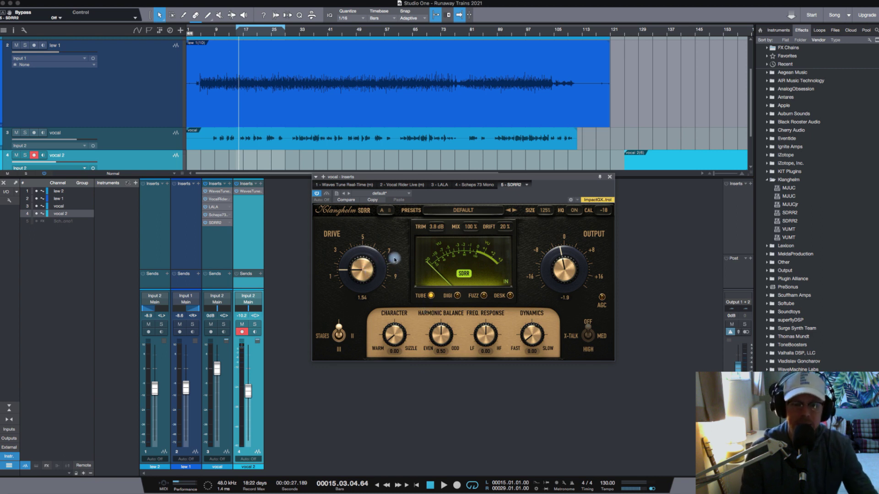
pyautogui.press('space')
pyautogui.moveTo(356, 286); pyautogui.dragTo(355, 235)
pyautogui.moveTo(360, 270); pyautogui.dragTo(359, 266)
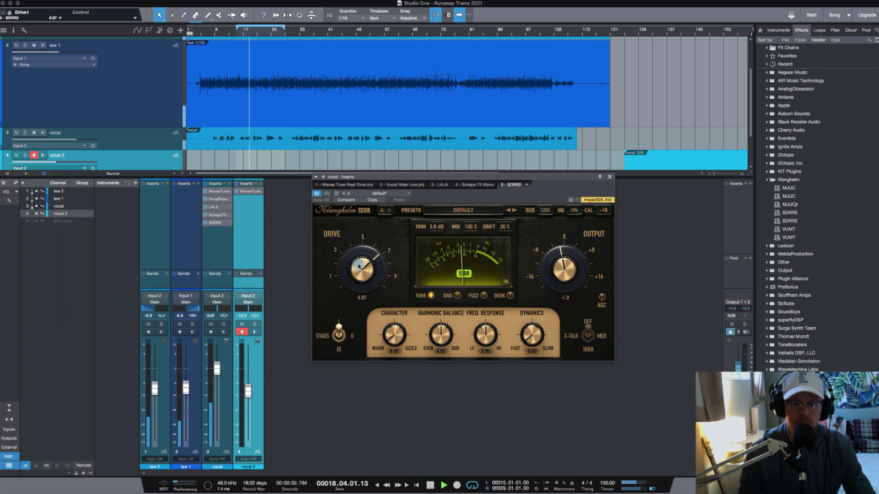
pyautogui.press('space')
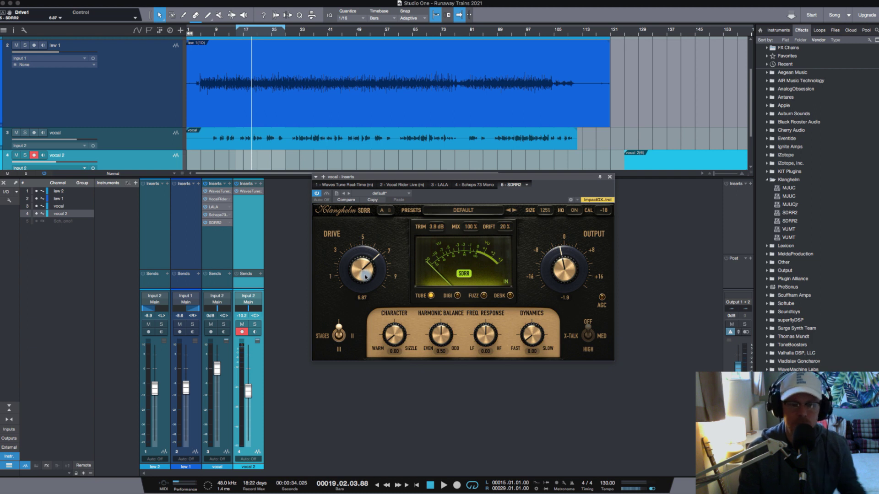
pyautogui.press('space')
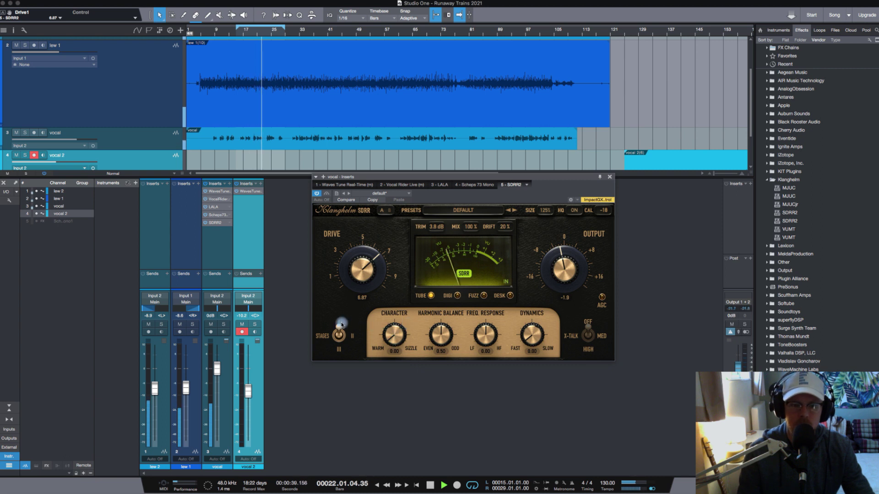
# Solo the vocal track and audition its SDRR with Stages at II and III during playback.
pyautogui.click(222, 325)
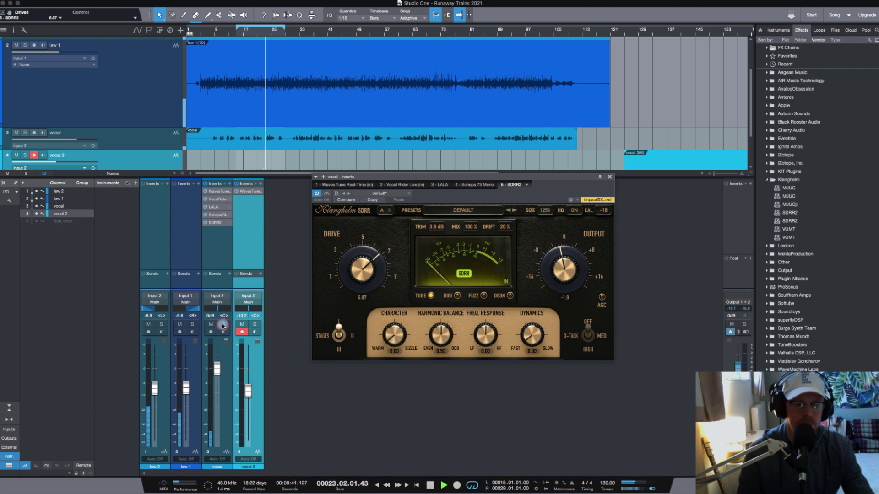
pyautogui.click(339, 336)
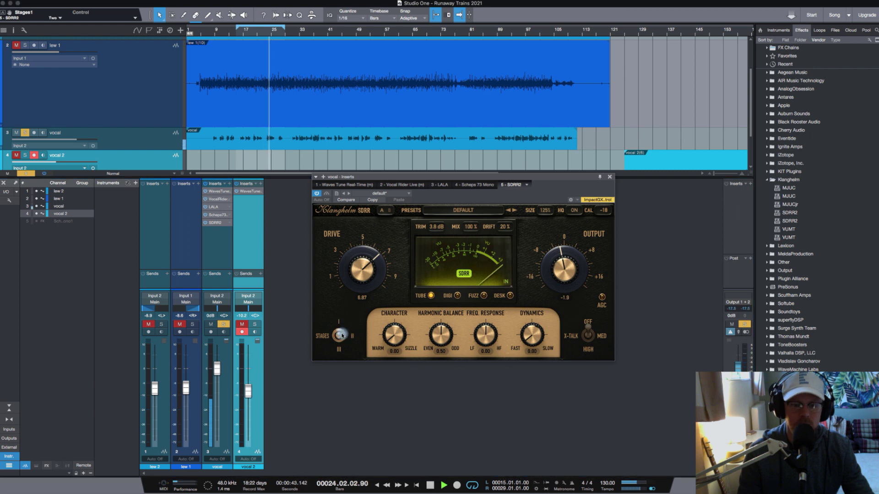
pyautogui.click(342, 353)
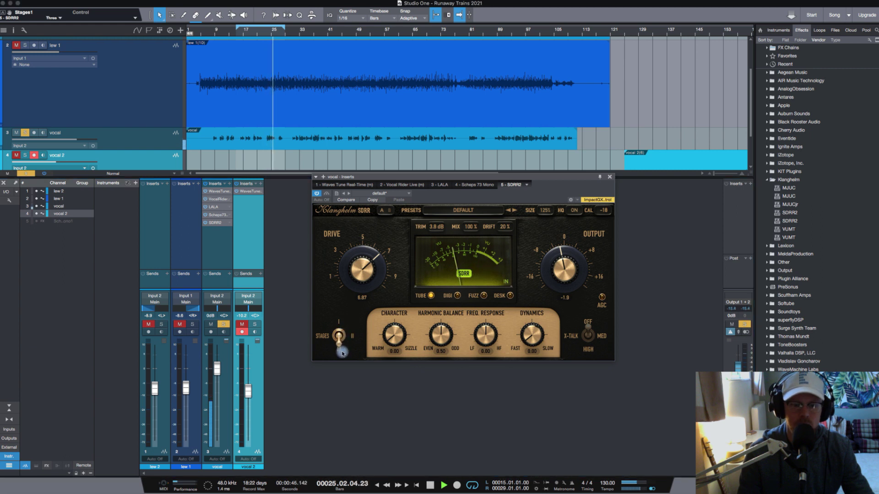
pyautogui.press('space')
pyautogui.click(383, 333)
pyautogui.click(332, 353)
pyautogui.press('space')
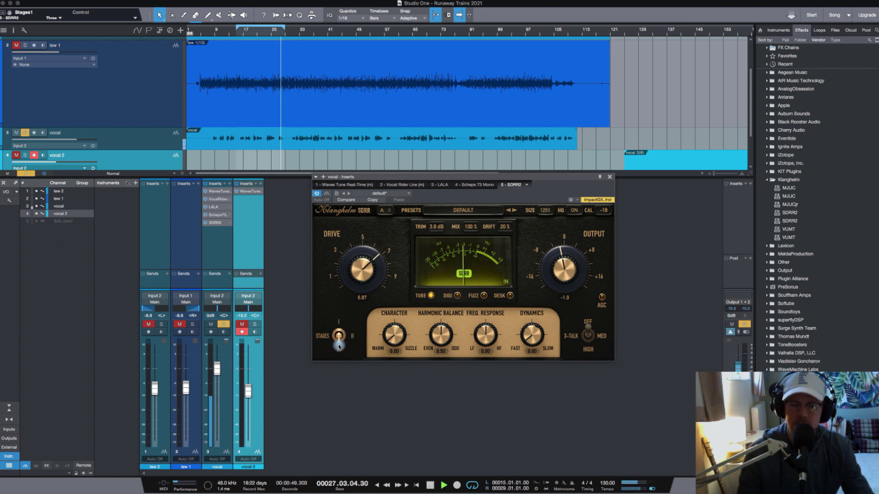
# Compare Stages I with II on the soloed vocal, leaving Stages at II and the Character at 0.00.
pyautogui.click(342, 340)
pyautogui.click(341, 338)
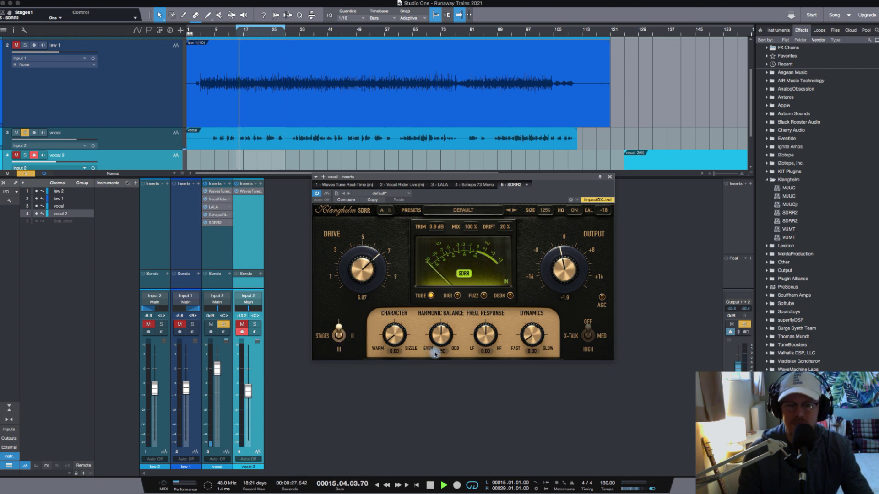
pyautogui.click(343, 336)
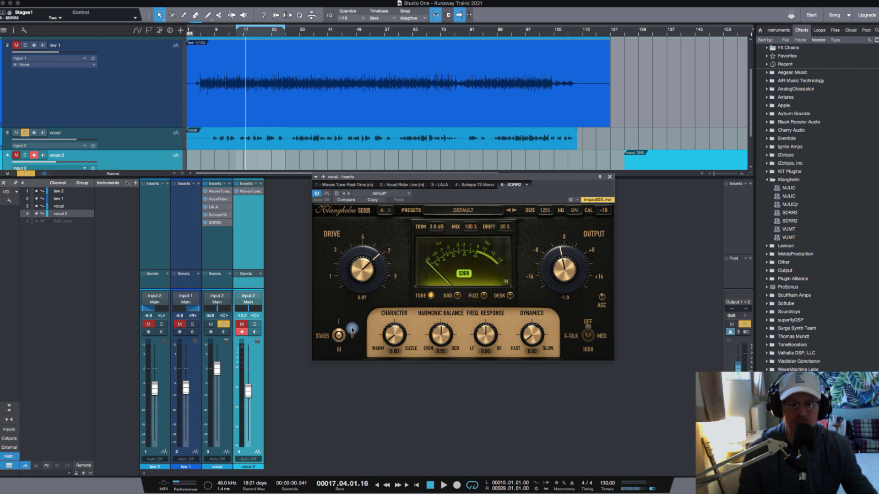
pyautogui.press('space')
pyautogui.moveTo(393, 341)
pyautogui.mouseDown()
pyautogui.moveTo(389, 245)
pyautogui.moveTo(381, 348)
pyautogui.mouseUp()
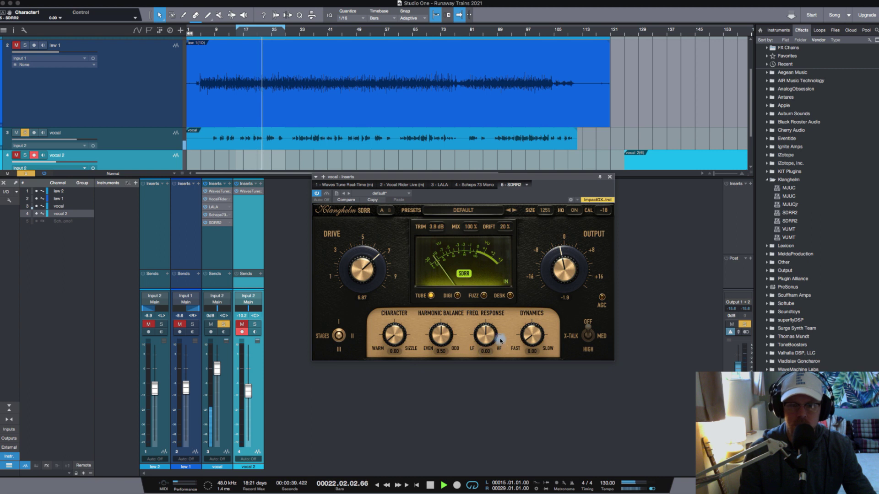
pyautogui.press('space')
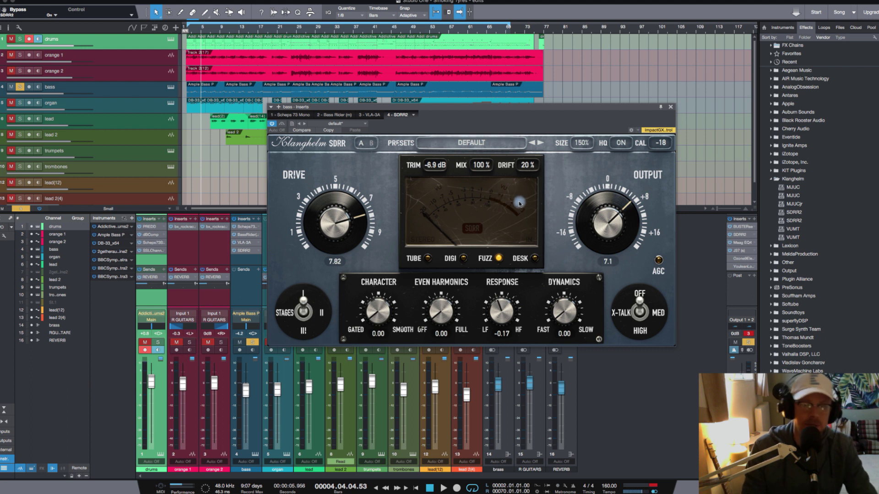
# In the Smoking Tyres song, play the soloed bass and set its Fuzz-mode SDRR to drive 5.98, Stages III and response -0.35.
pyautogui.press('space')
pyautogui.moveTo(334, 219); pyautogui.dragTo(327, 343)
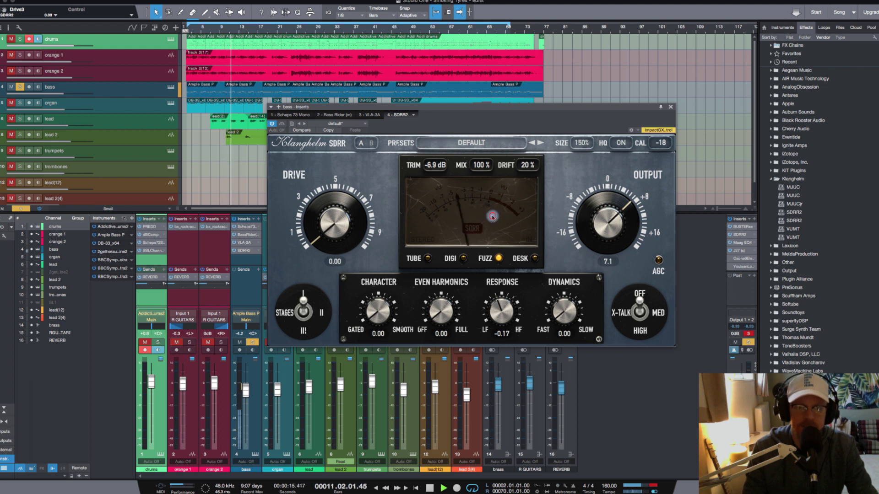
pyautogui.moveTo(323, 221); pyautogui.dragTo(322, 172)
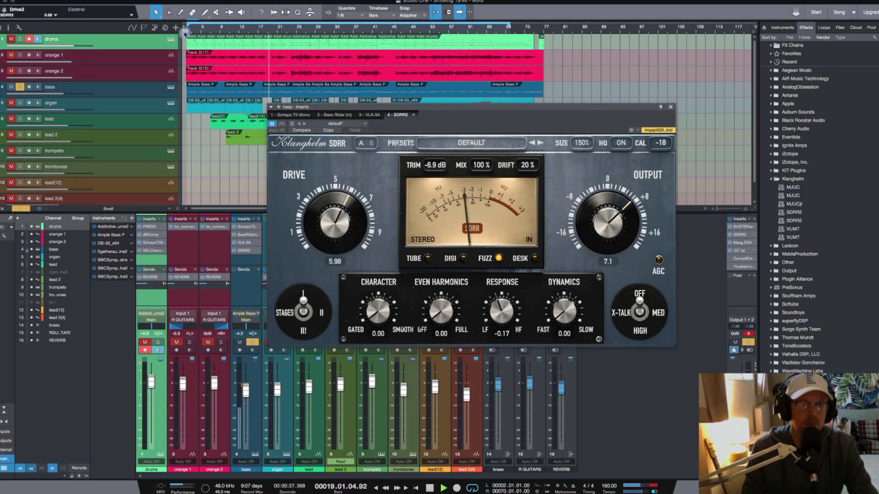
pyautogui.moveTo(304, 313); pyautogui.dragTo(305, 333)
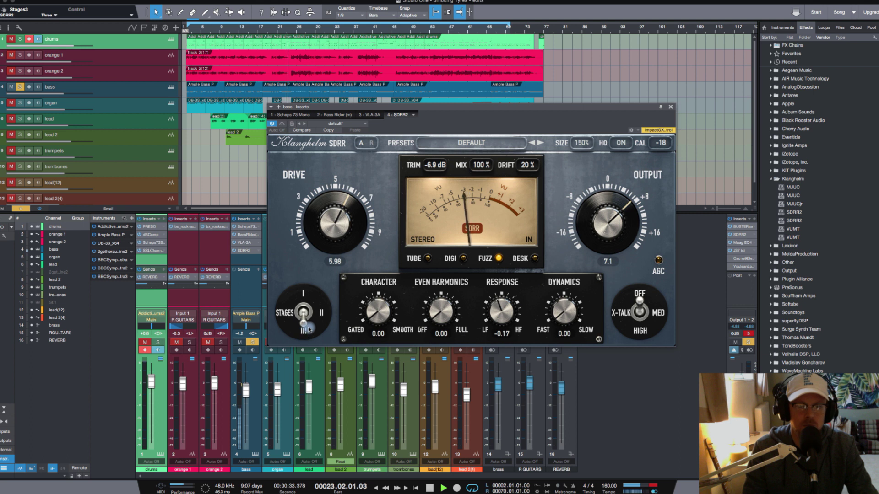
pyautogui.moveTo(499, 315); pyautogui.dragTo(498, 326)
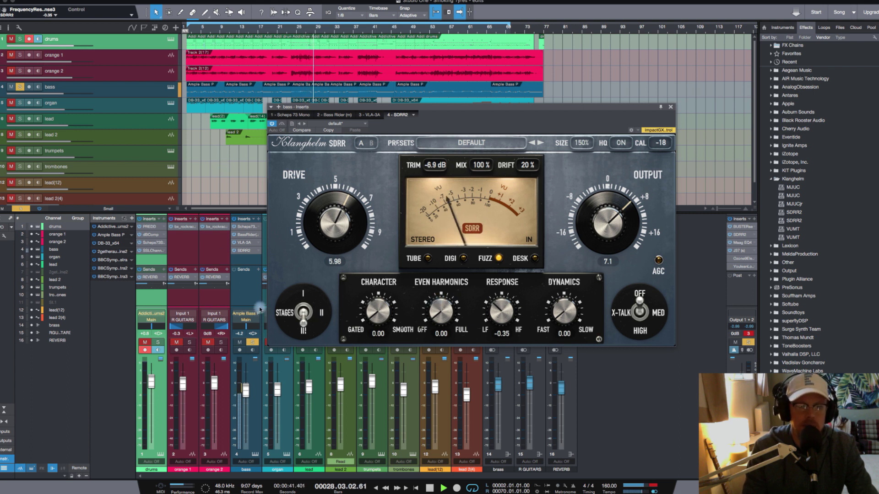
# Unsolo the bass, set its SDRR output to 6.6, and compare the full mix with the plugin bypassed and active.
pyautogui.click(255, 344)
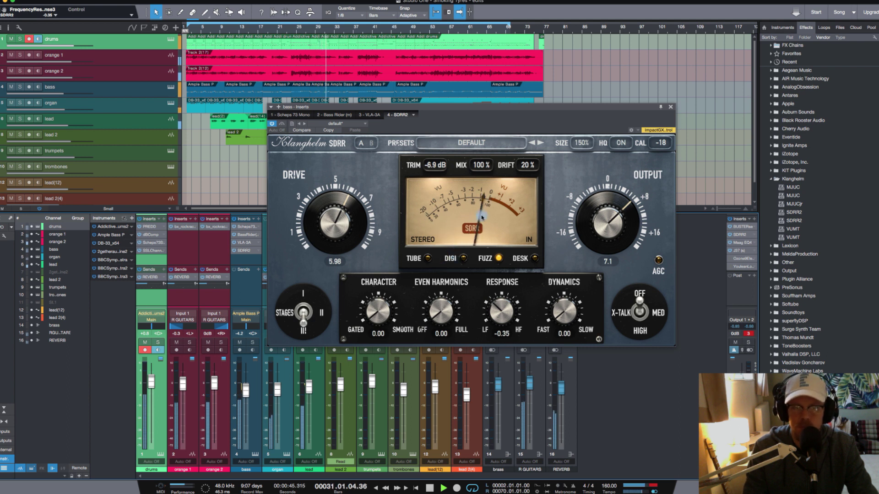
pyautogui.moveTo(604, 222); pyautogui.dragTo(606, 225)
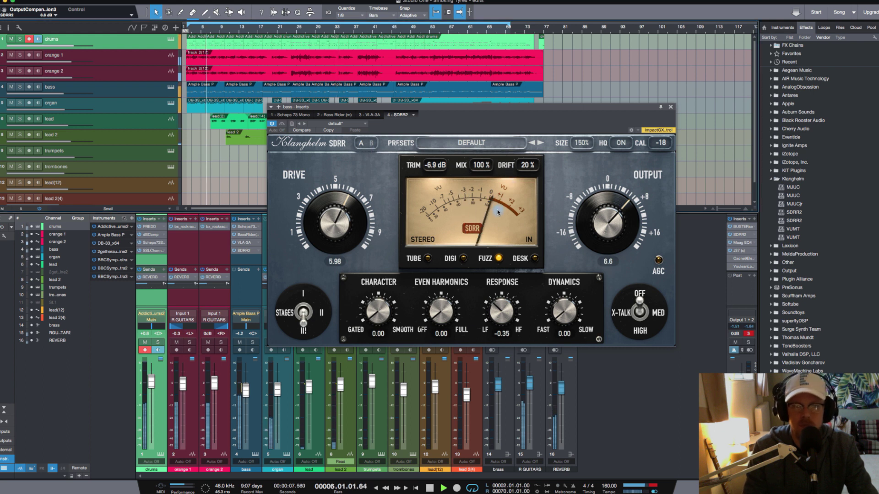
pyautogui.click(513, 224)
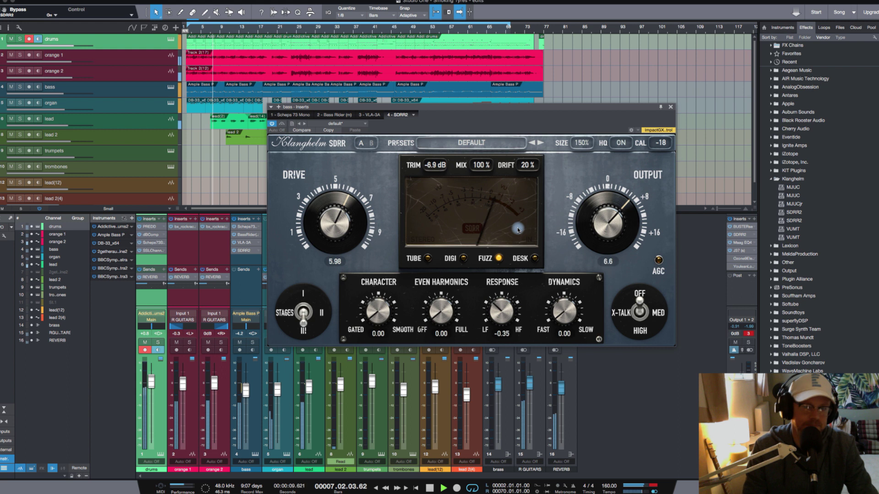
pyautogui.click(505, 219)
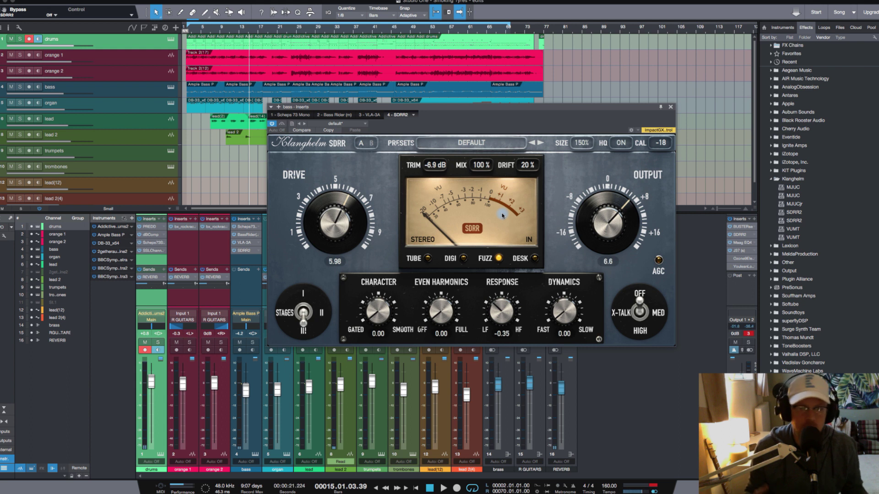
# Browse the SDRR preset categories for instruments such as bass and keys without loading a preset.
pyautogui.click(483, 145)
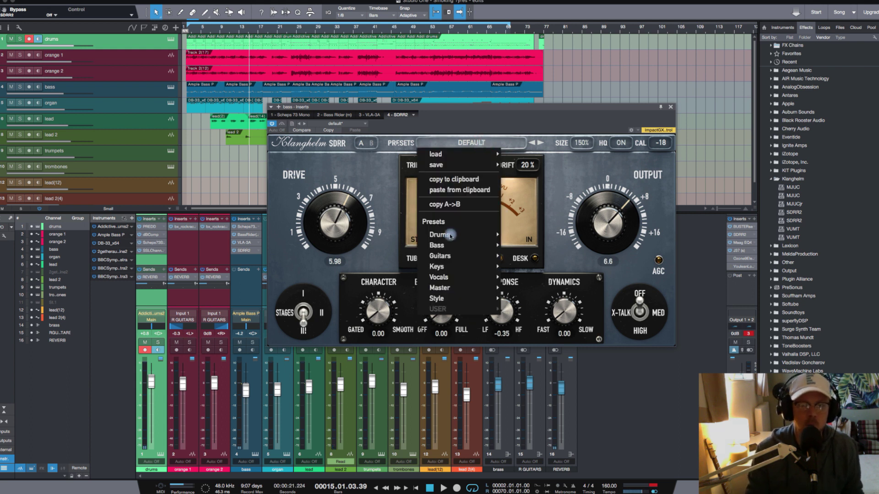
pyautogui.moveTo(448, 247)
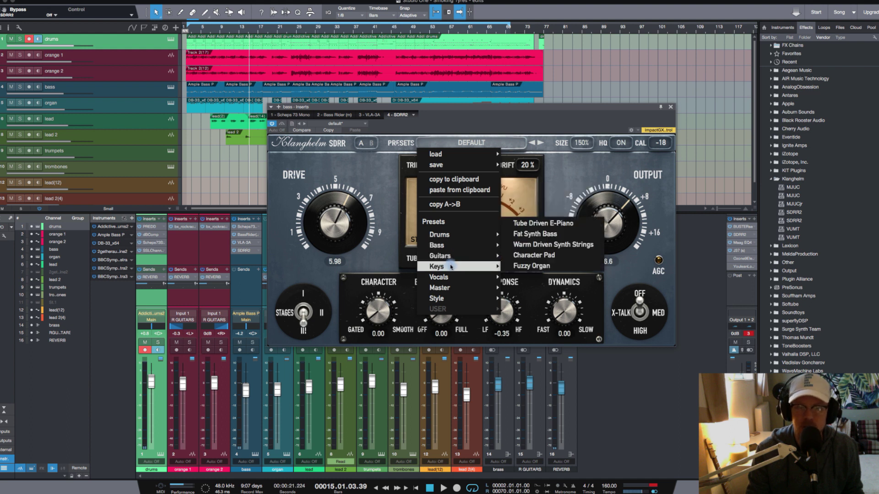
pyautogui.click(573, 166)
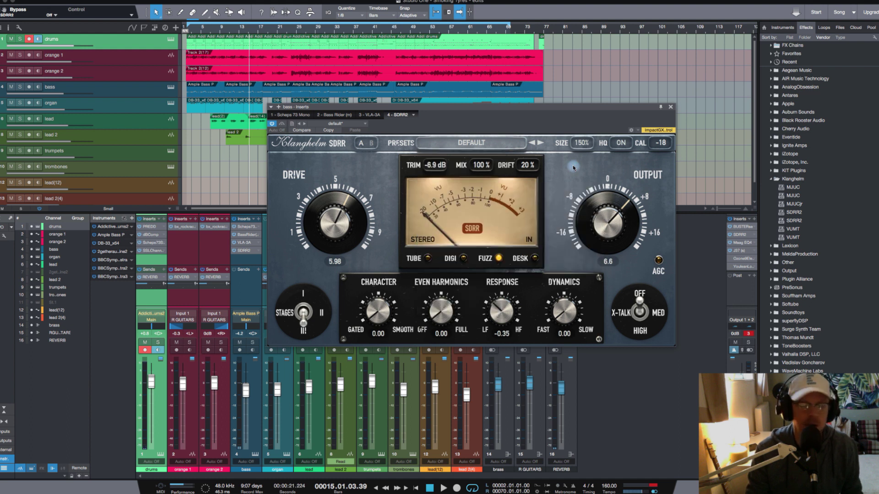